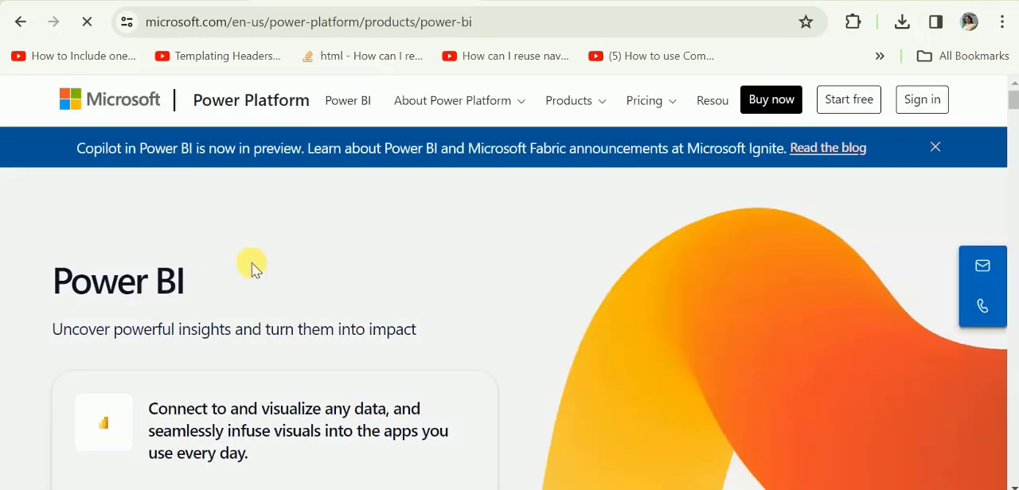
Open the Power BI Desktop page from the Power Platform site and go to its download or language options.
scroll(282, 251, down, 2)
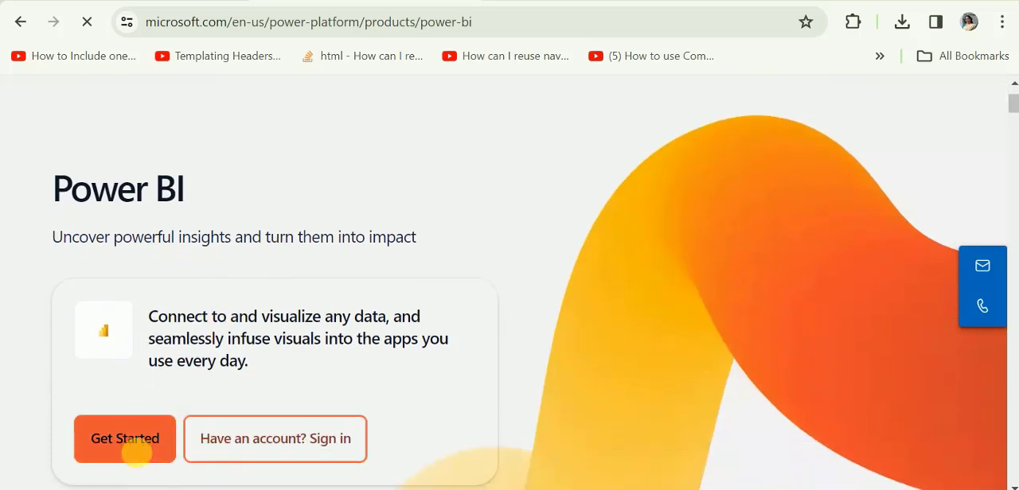
scroll(141, 450, up, 2)
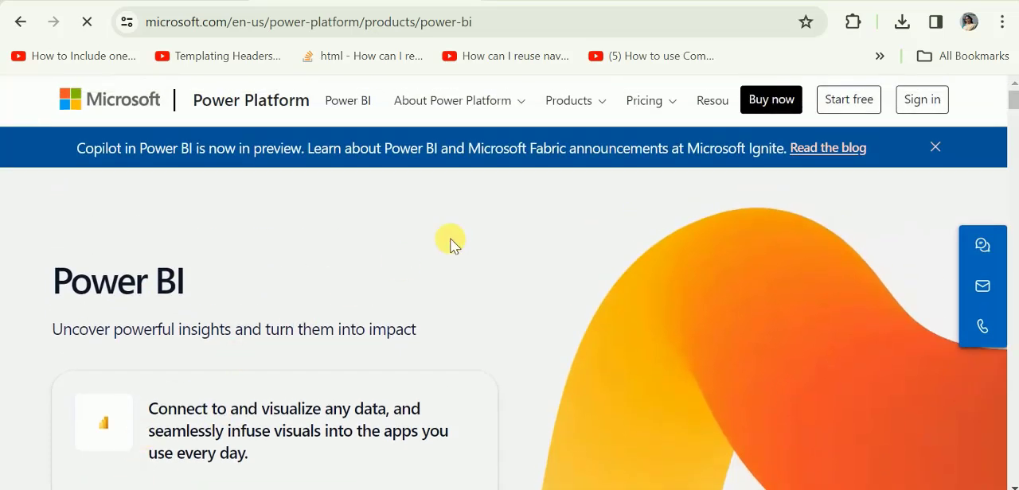
click(616, 110)
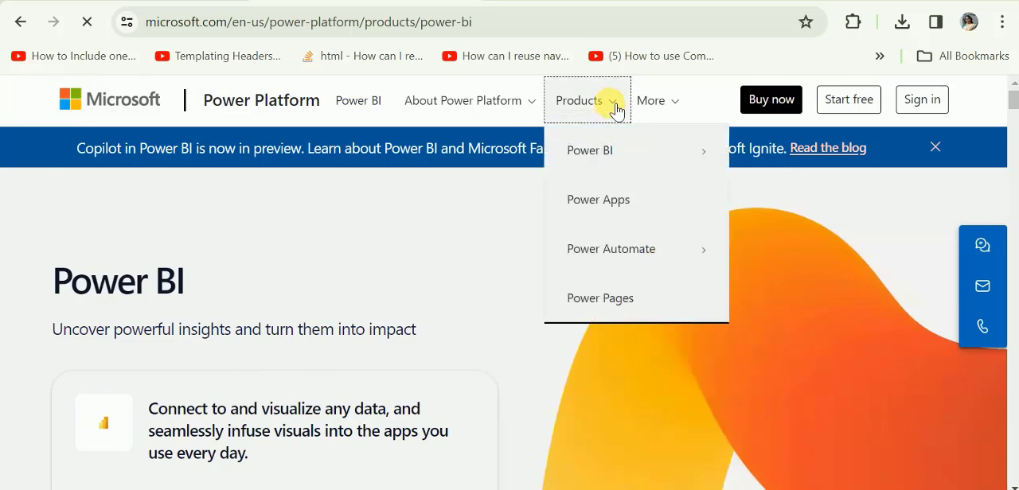
click(629, 165)
click(800, 206)
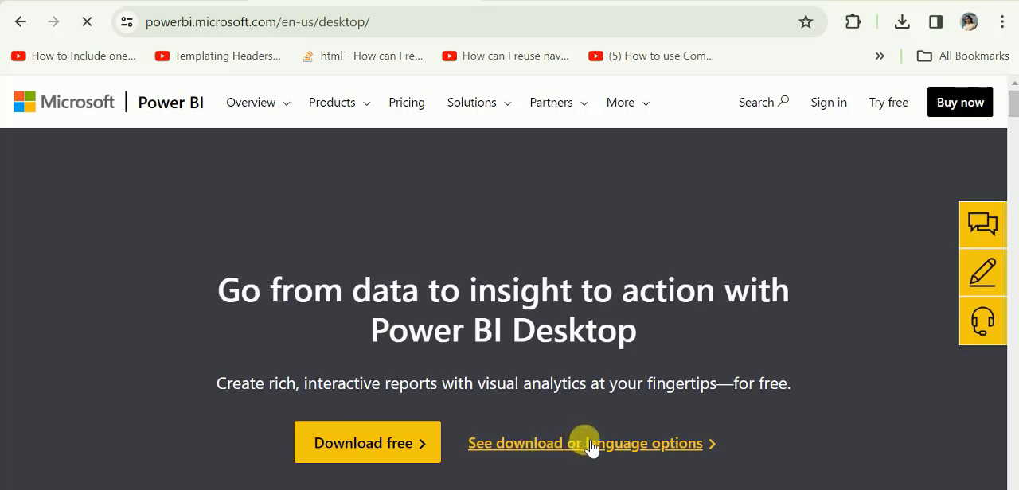
click(634, 452)
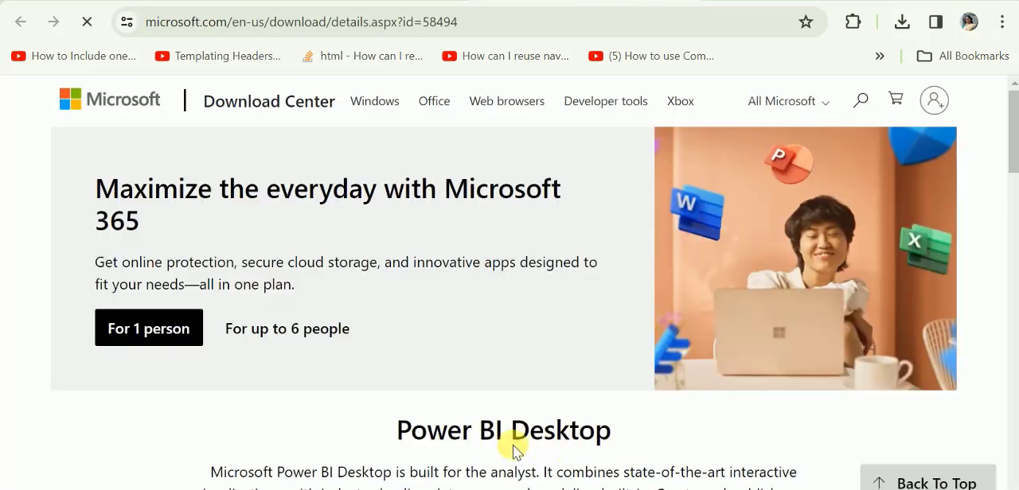
Look through the available languages, keep English, and open the choice of Power BI Desktop download files.
scroll(350, 386, down, 4)
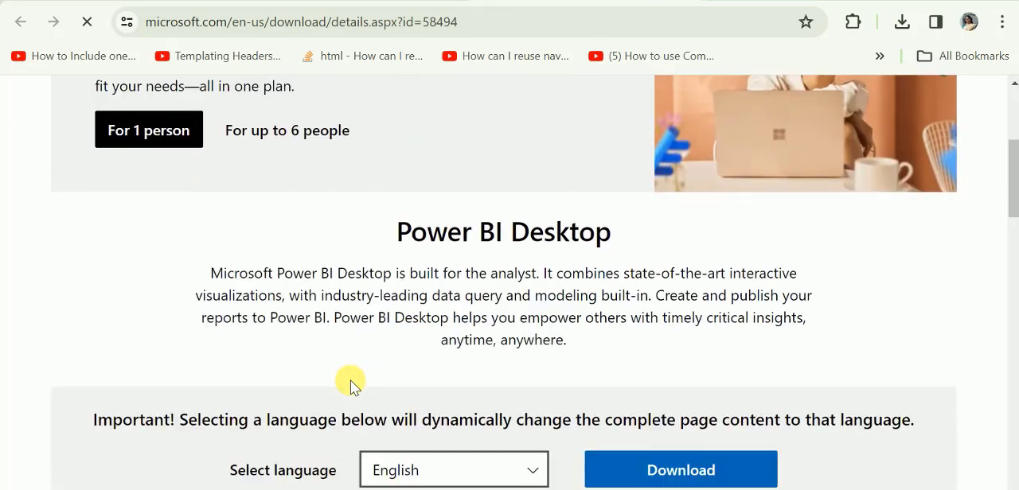
scroll(350, 380, down, 1)
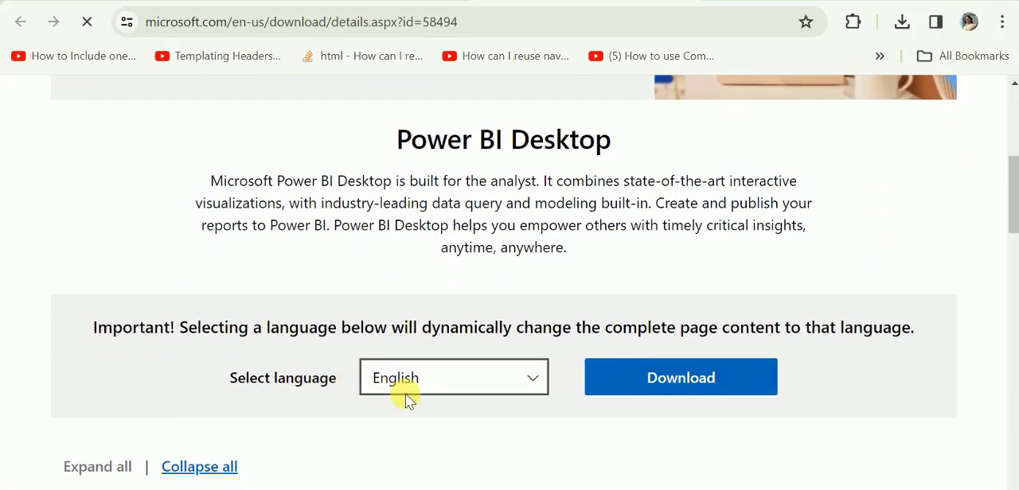
click(532, 382)
scroll(477, 342, down, 1)
scroll(477, 343, up, 1)
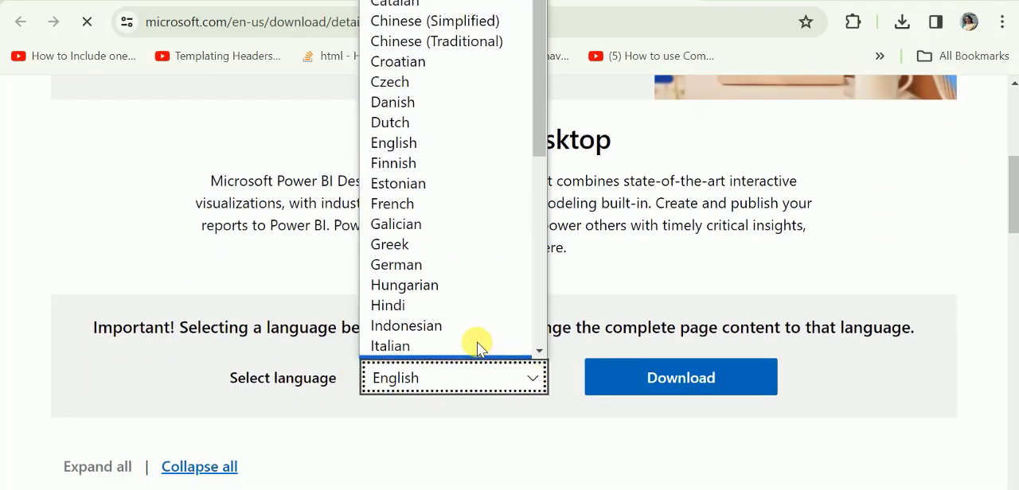
scroll(478, 346, down, 5)
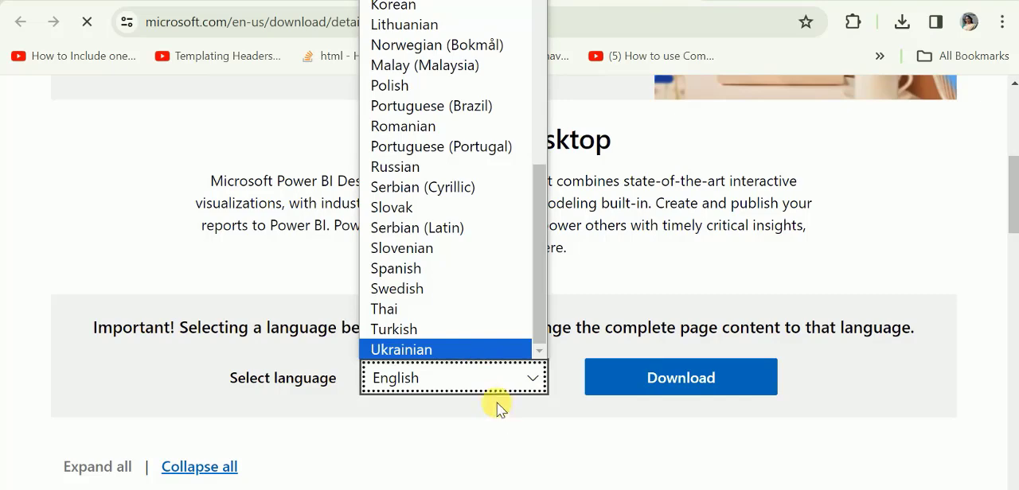
click(646, 379)
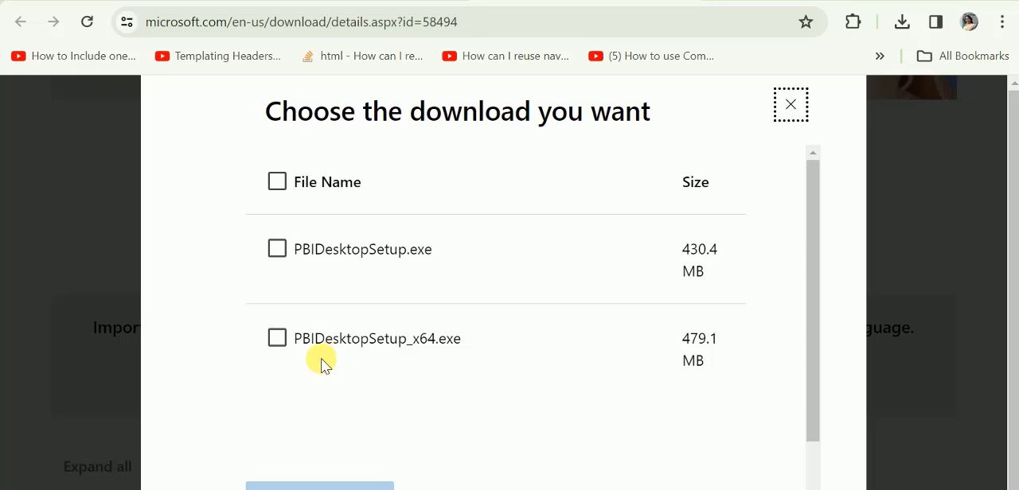
Choose only the 64-bit installer, PBIDesktopSetup_x64.exe, and download it.
click(276, 340)
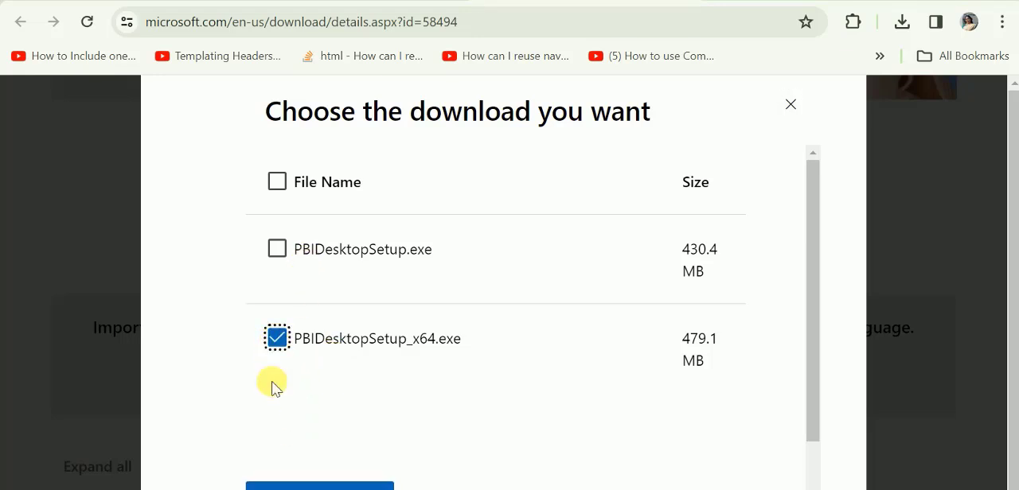
click(554, 184)
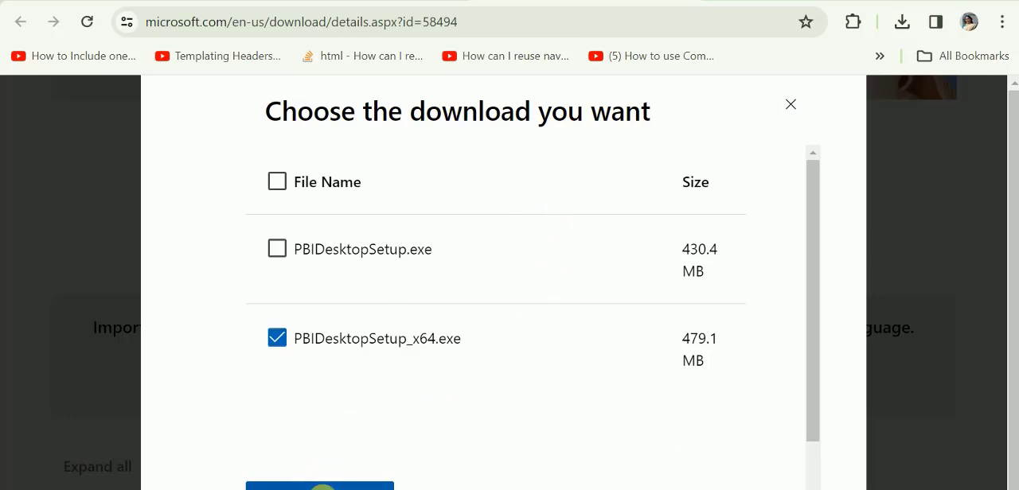
click(321, 485)
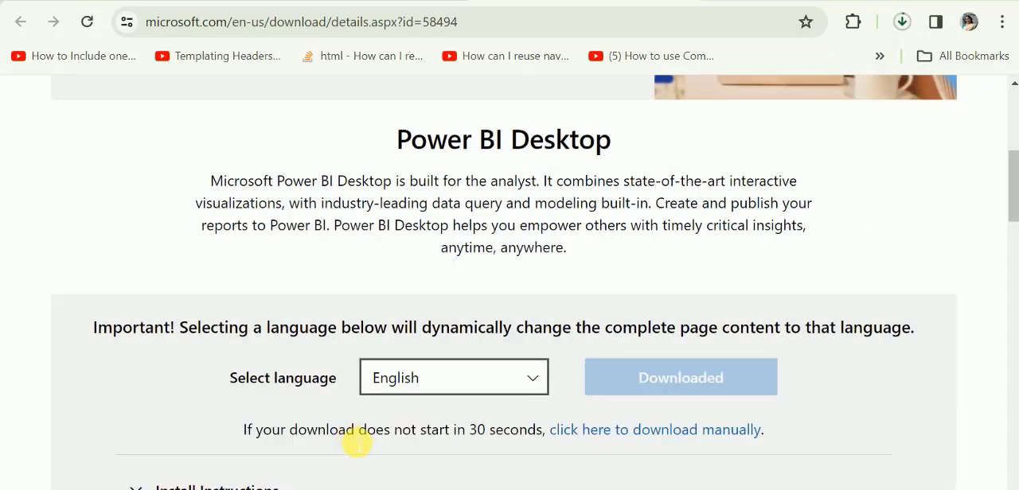
scroll(341, 478, down, 6)
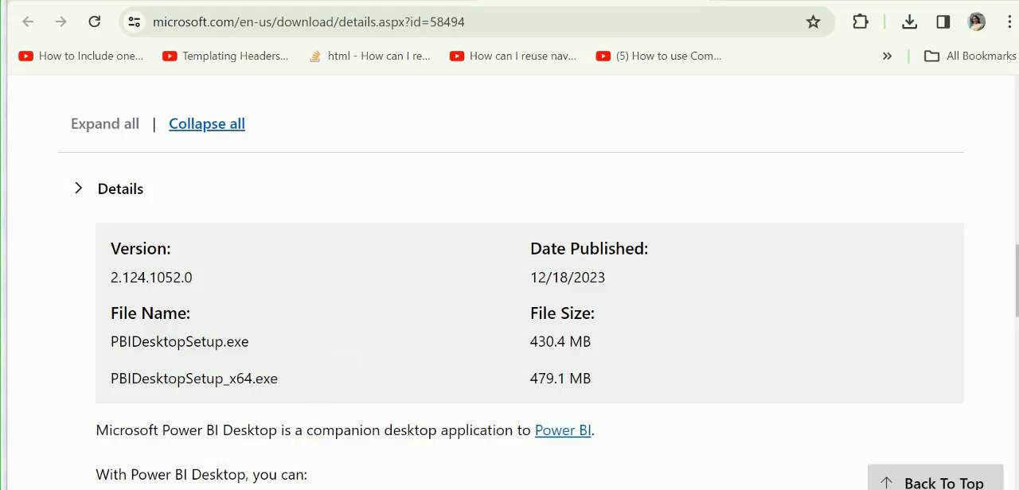
Run the downloaded Power BI Desktop installer from the desktop and continue past the welcome page with English as the language.
mouse_move(327, 489)
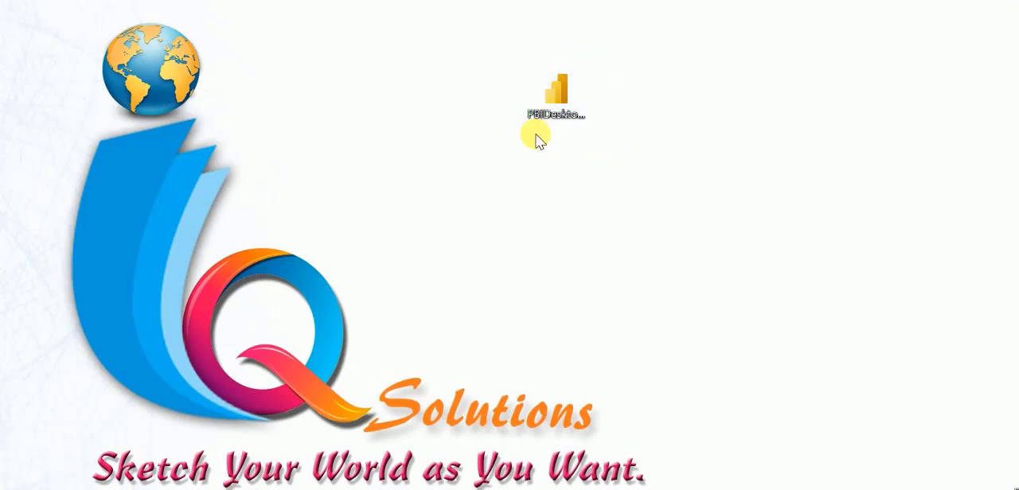
double_click(553, 94)
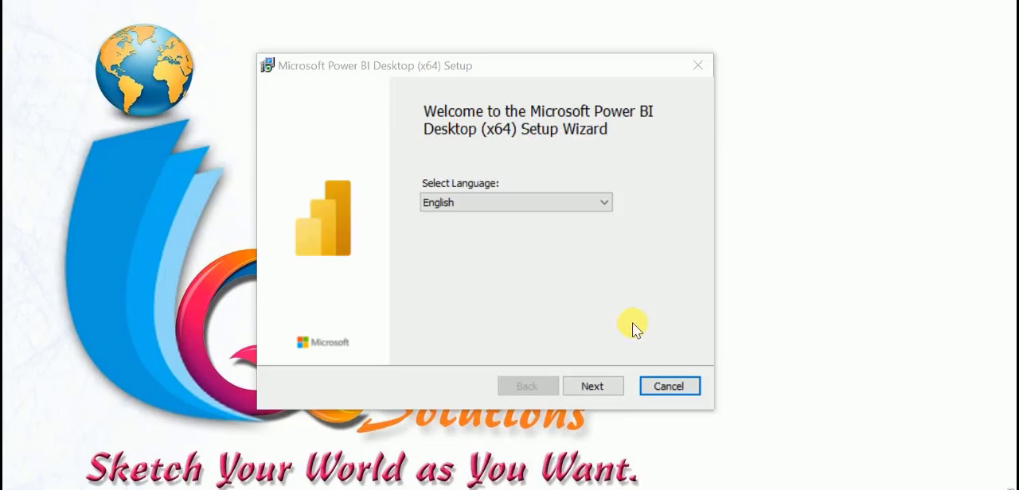
click(587, 387)
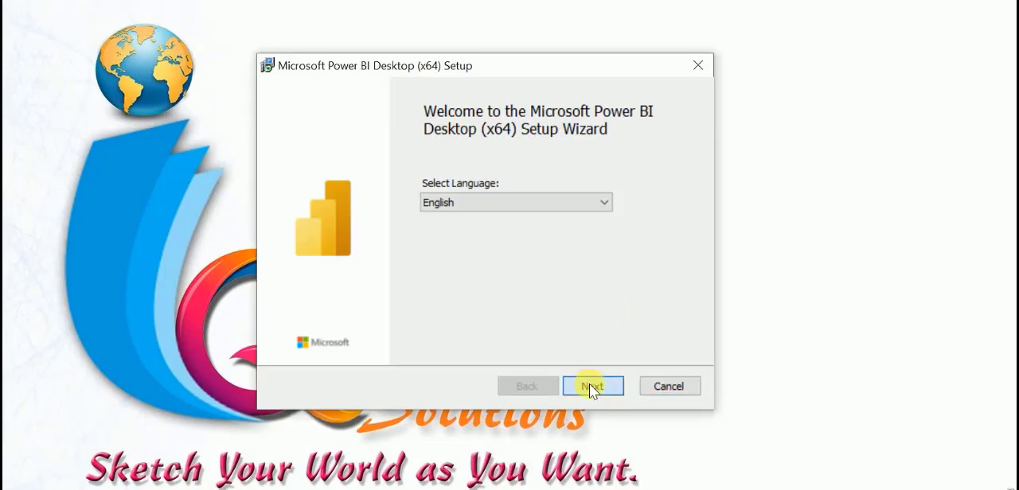
click(599, 389)
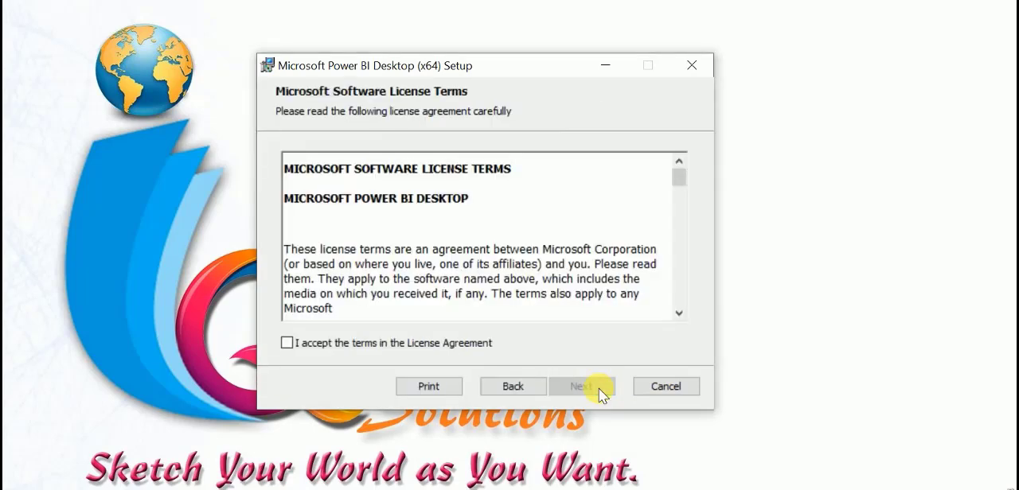
Accept the license terms and install to C:\Program Files\Microsoft Power BI Desktop\ with a desktop shortcut.
click(287, 342)
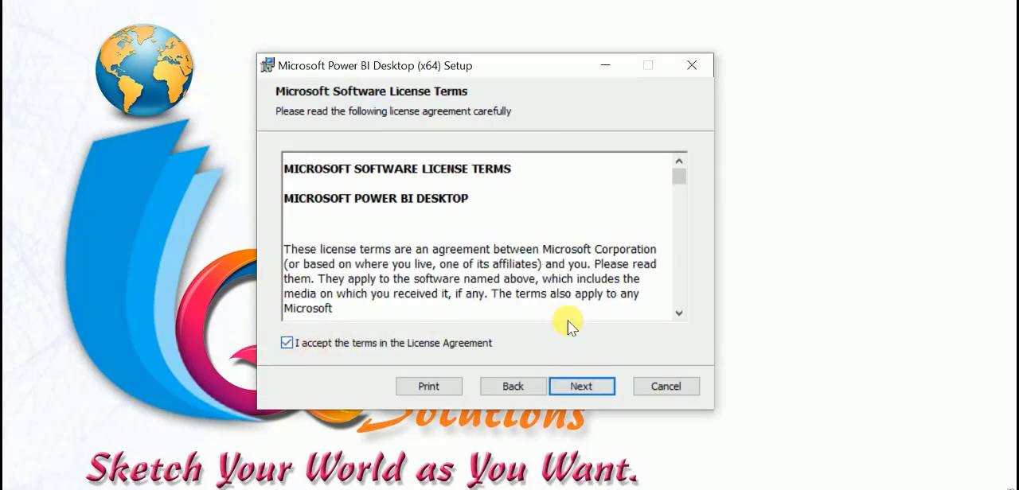
click(582, 386)
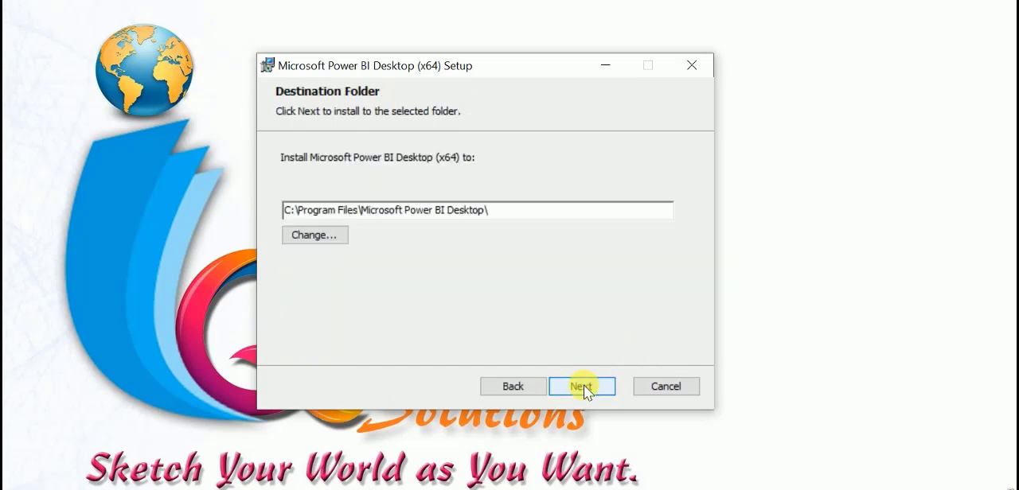
click(584, 387)
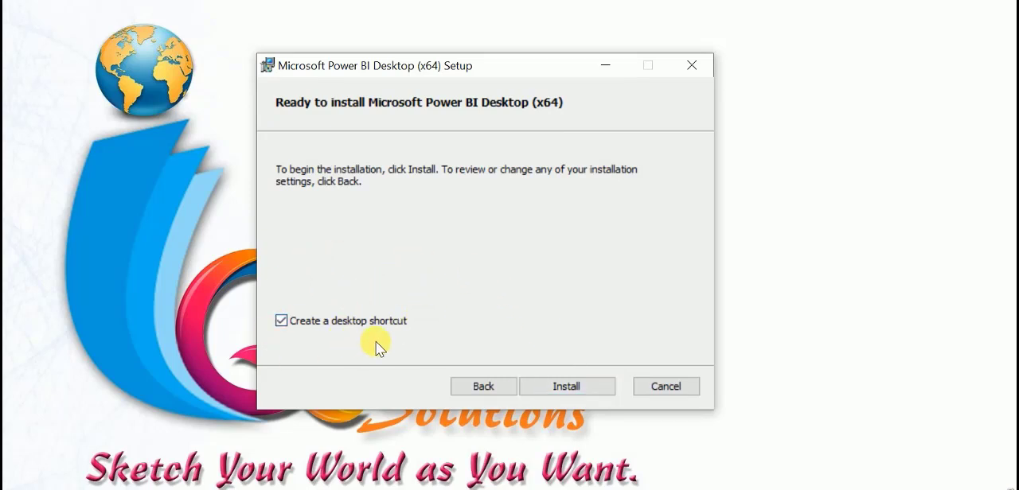
click(568, 387)
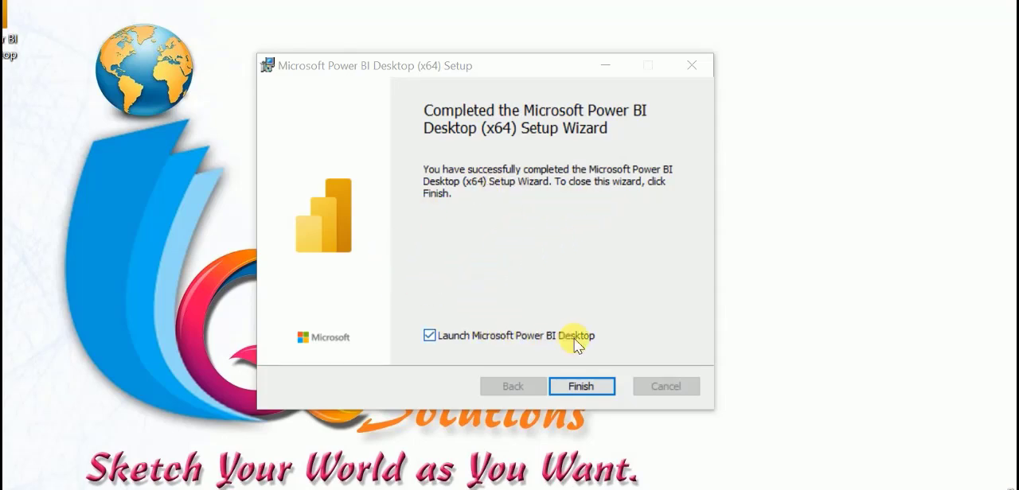
Finish the setup with the option to launch Power BI Desktop enabled, and dismiss its start screen.
click(576, 386)
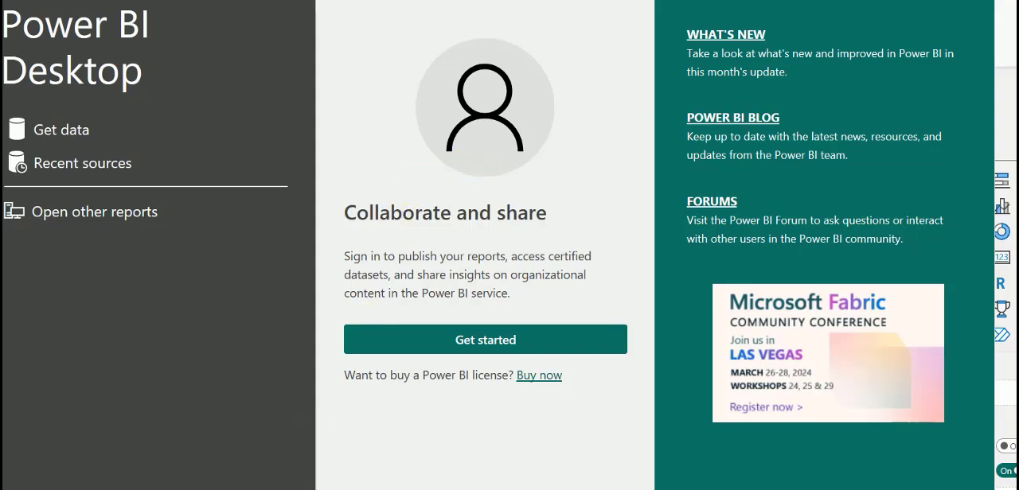
click(978, 2)
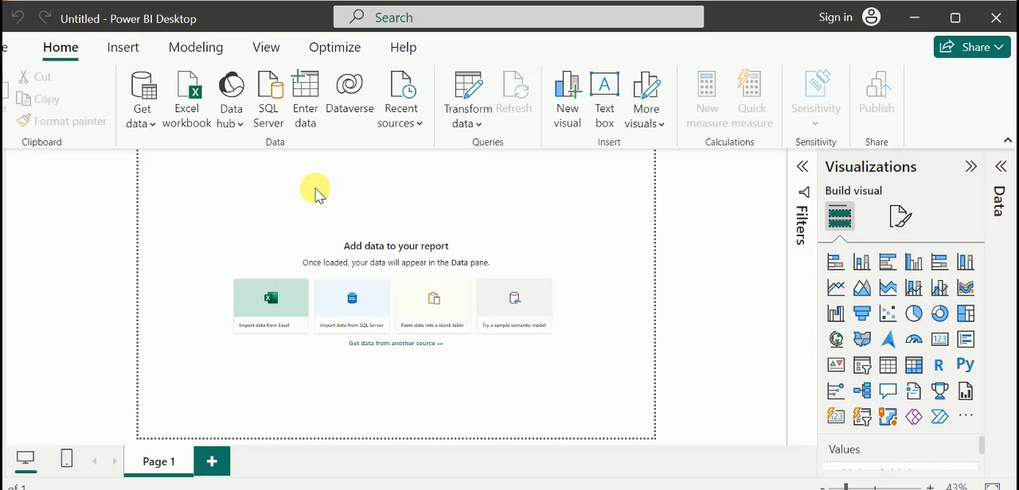
Examine the common data sources and the full list of data connectors available for import, and close the list without choosing one.
click(153, 125)
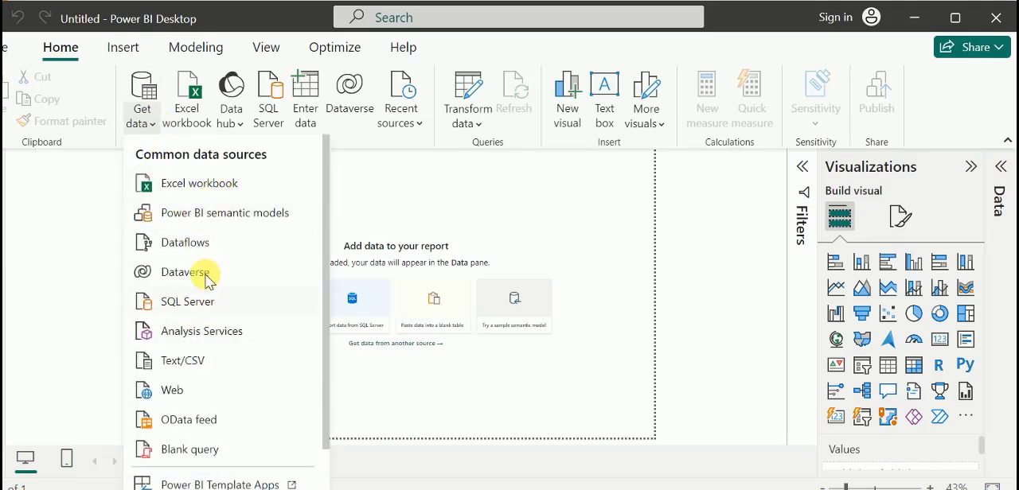
scroll(211, 229, down, 1)
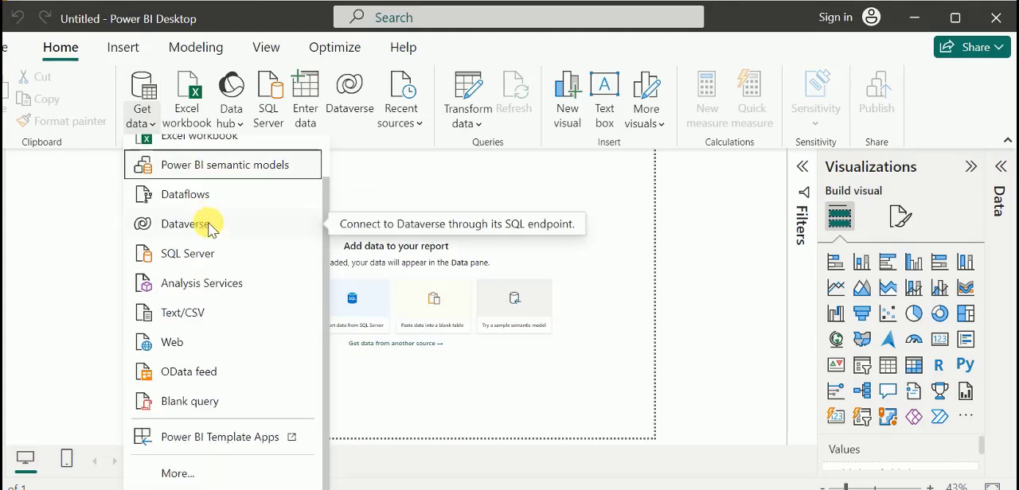
scroll(211, 229, up, 1)
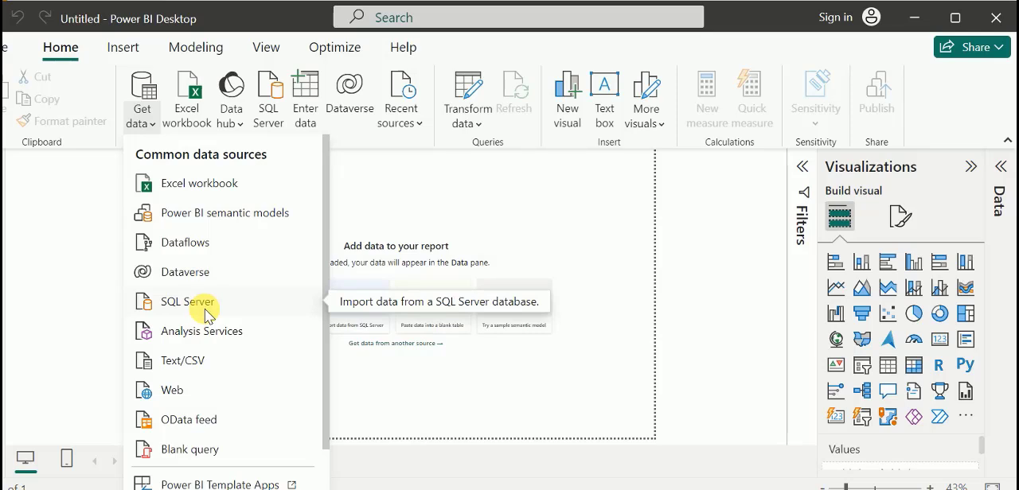
scroll(208, 315, down, 1)
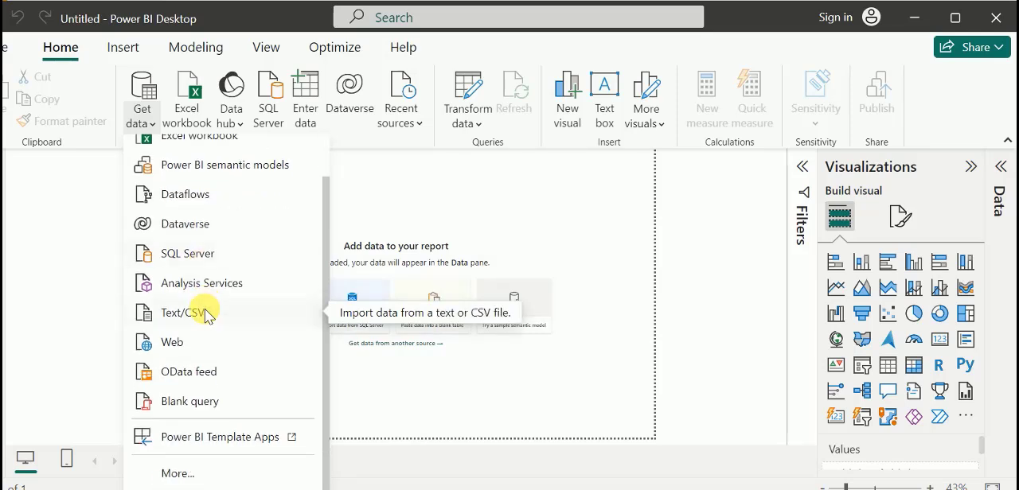
click(195, 473)
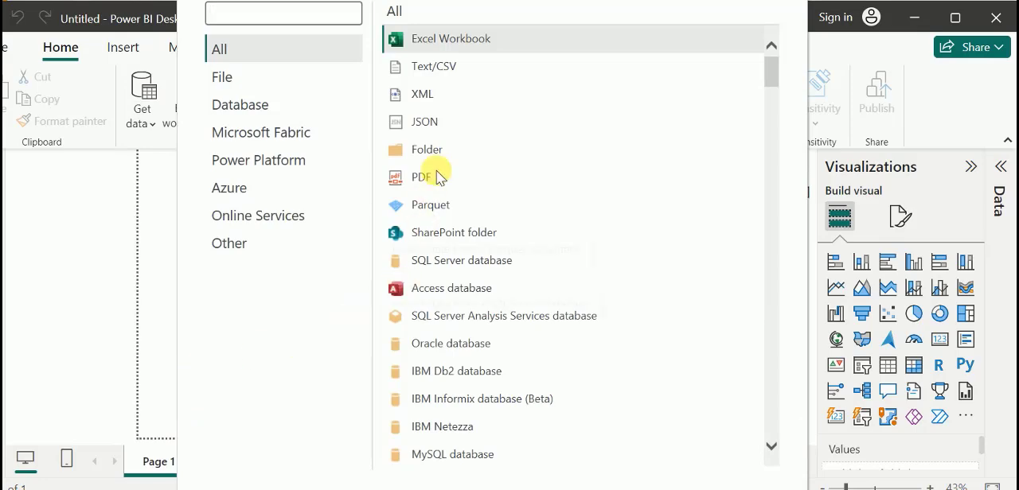
scroll(466, 133, down, 7)
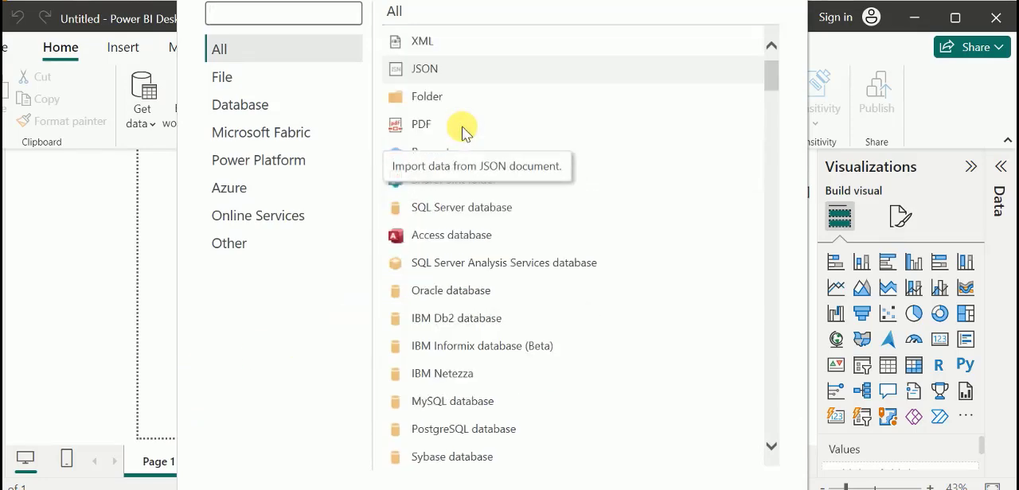
scroll(466, 133, down, 2)
scroll(462, 135, up, 6)
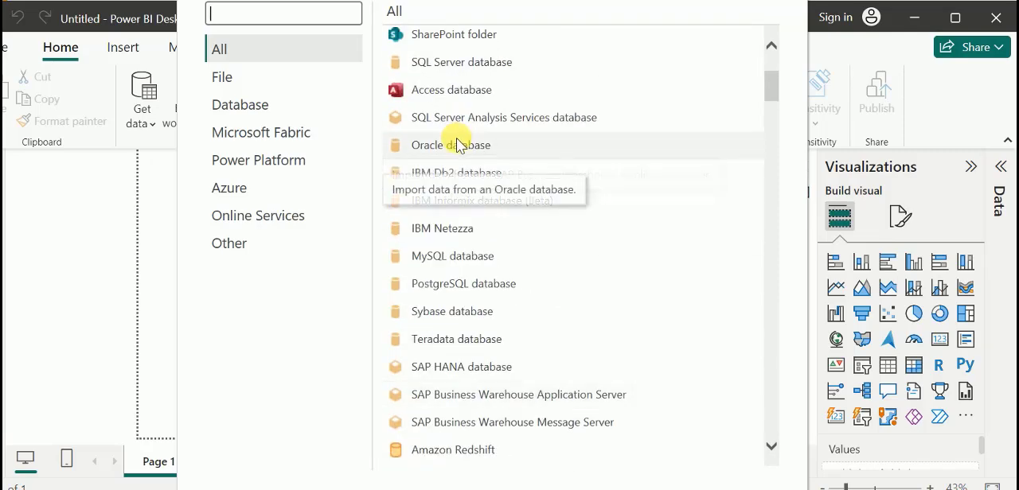
scroll(457, 145, up, 3)
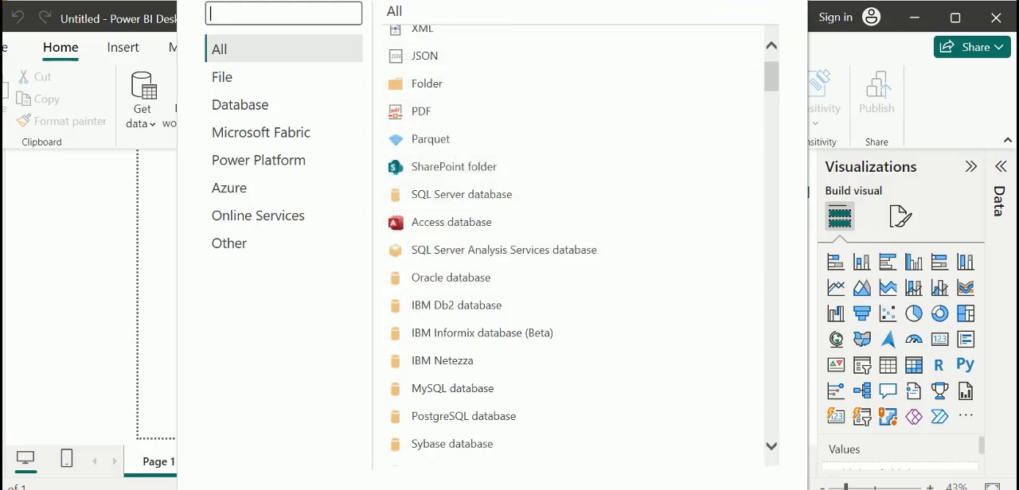
key(Escape)
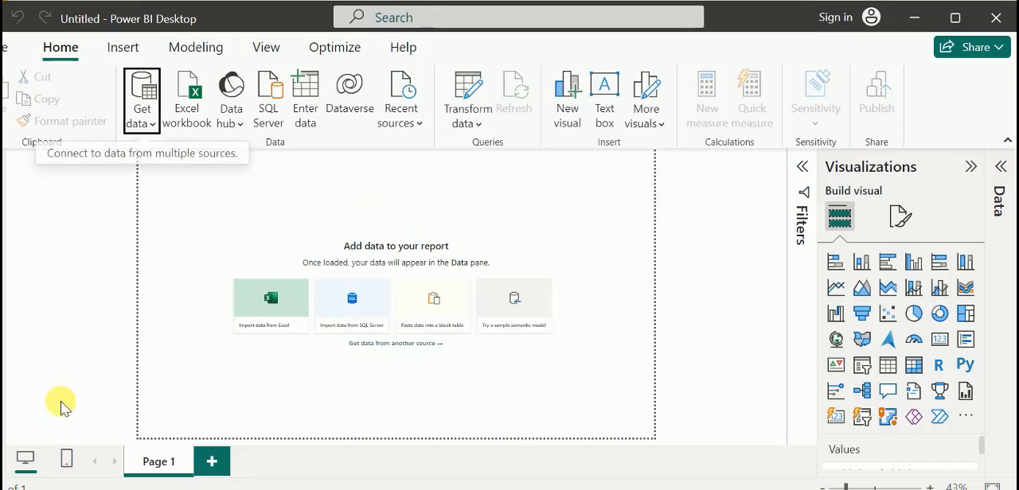